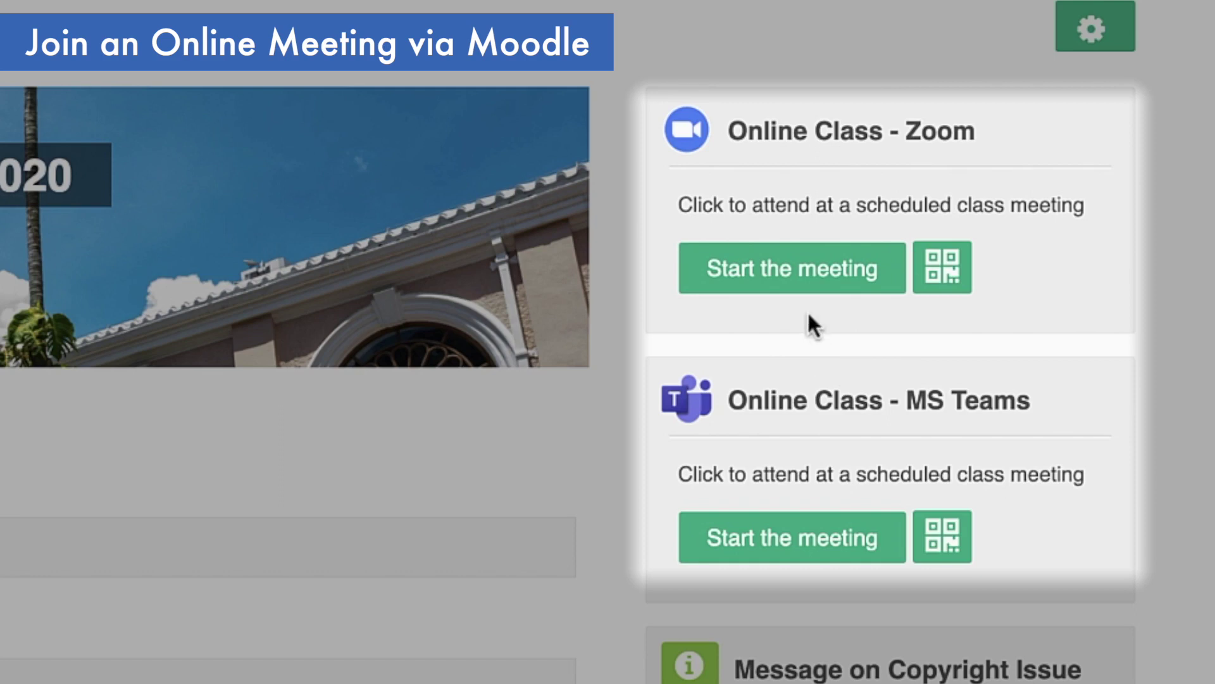
Start the scheduled Demo course 2020 Zoom class from Moodle and open it in the Zoom app
{"action": "left_click", "coordinate": [787, 279]}
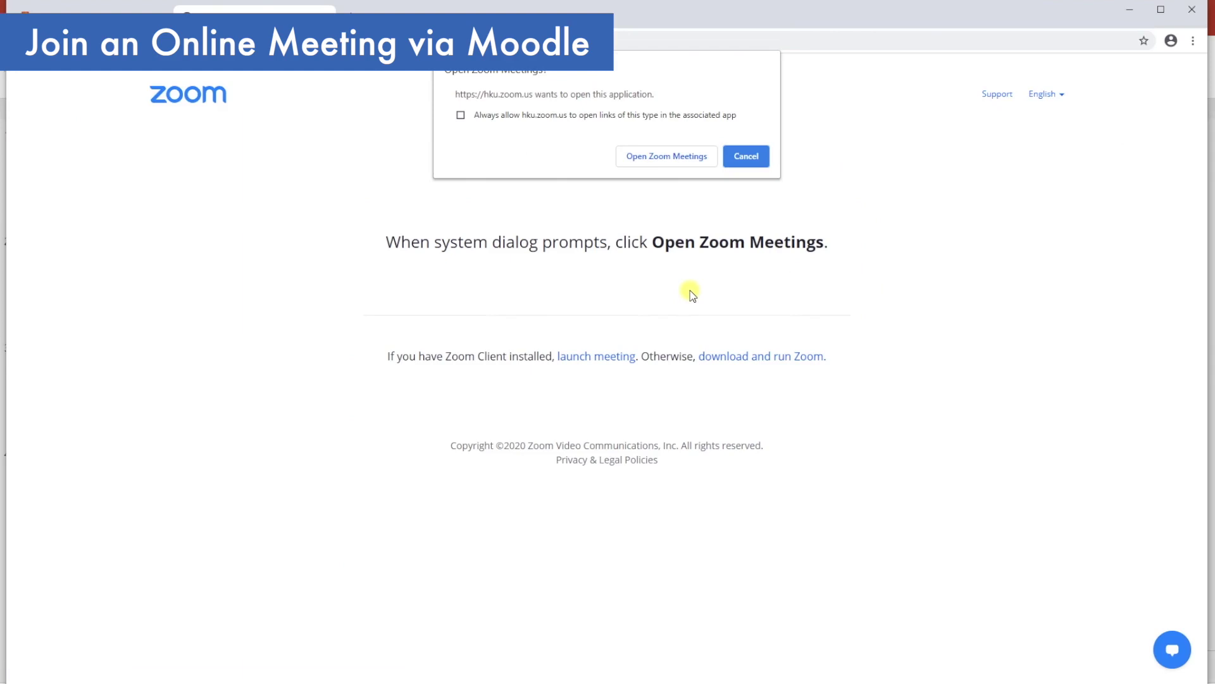
{"action": "left_click", "coordinate": [665, 160]}
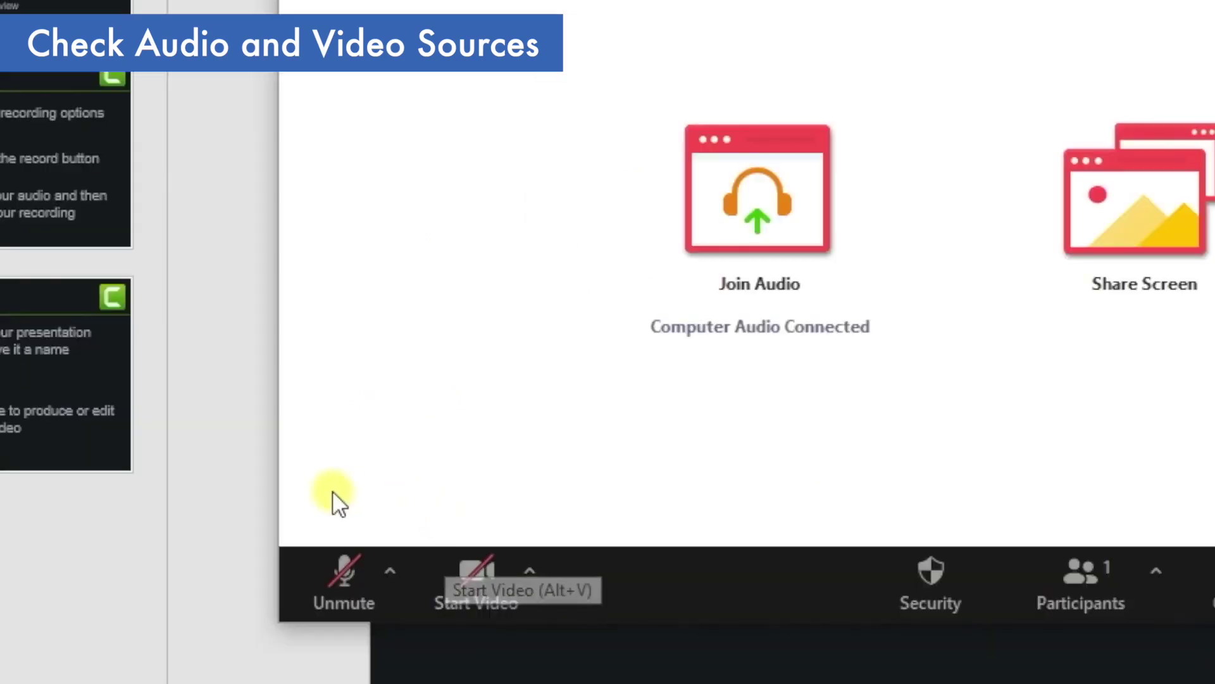
Unmute the microphone and confirm the USB Audio CODEC microphone and speaker are selected
{"action": "left_click", "coordinate": [352, 576]}
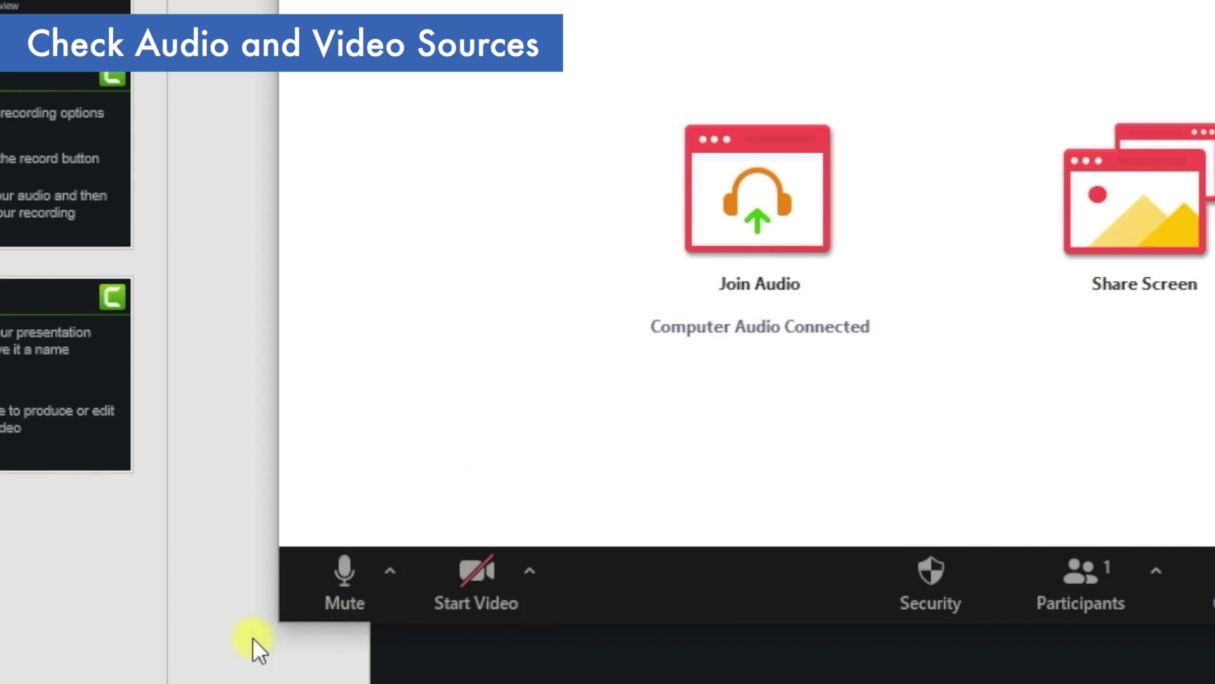
{"action": "left_click", "coordinate": [393, 571]}
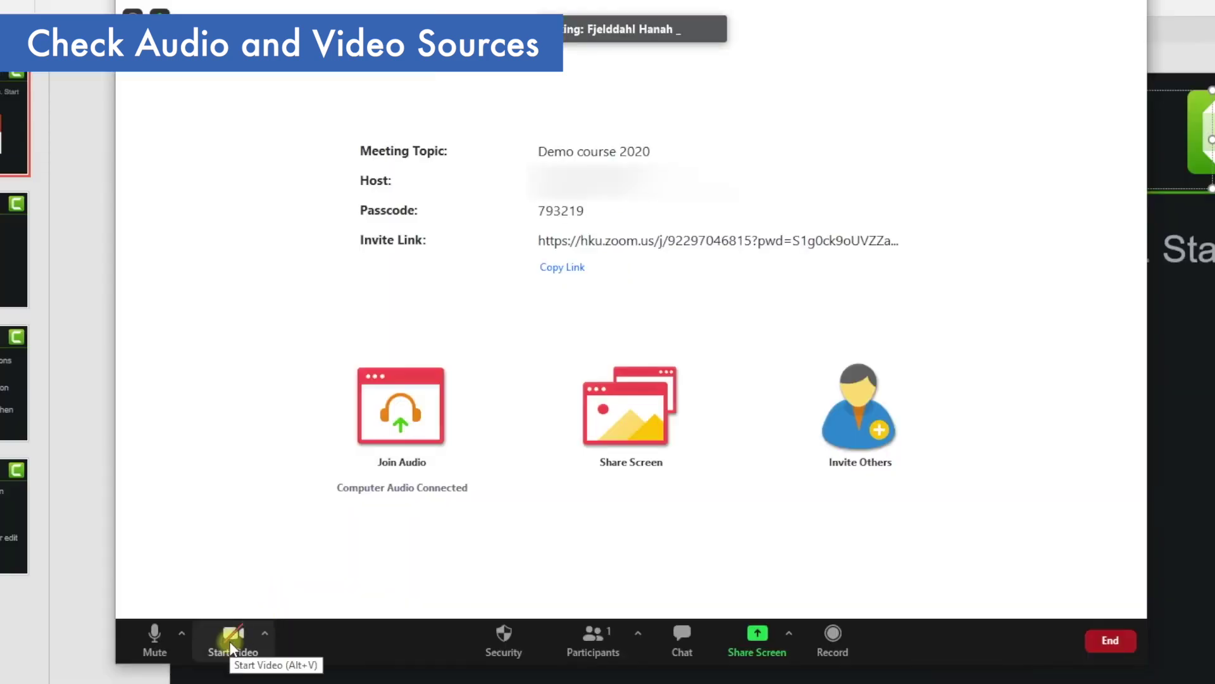
Turn on video and switch the camera from the integrated webcam to CPD2.16
{"action": "left_click", "coordinate": [234, 629]}
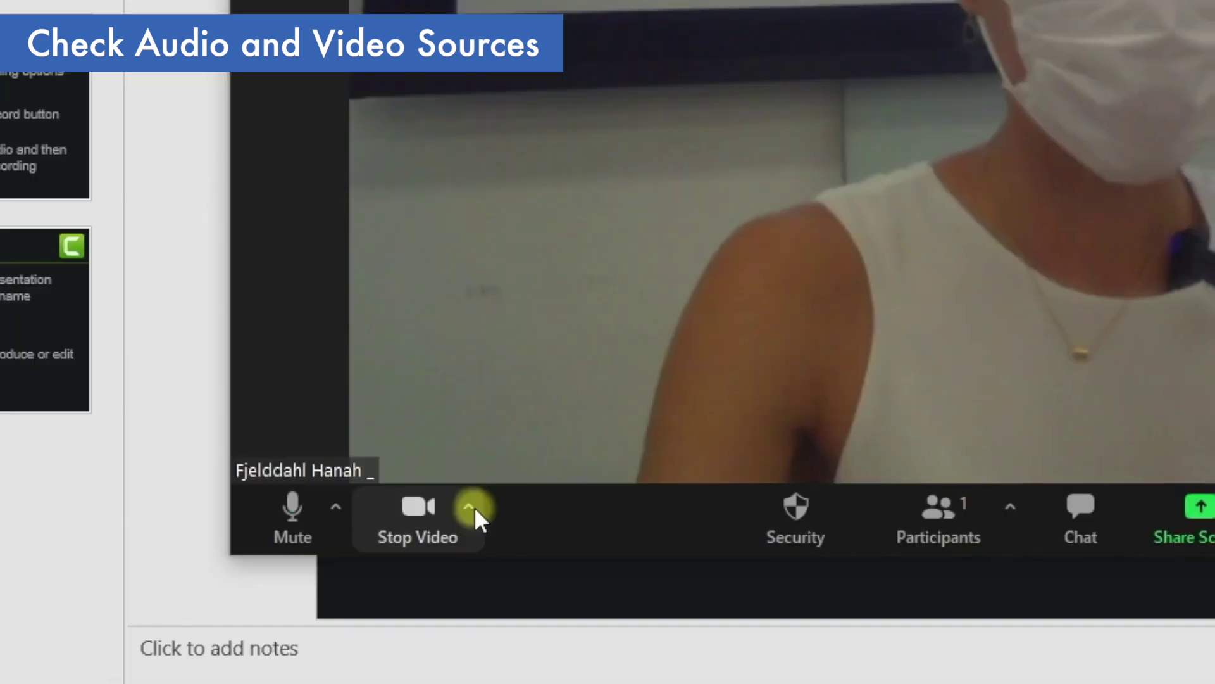
{"action": "left_click", "coordinate": [266, 633]}
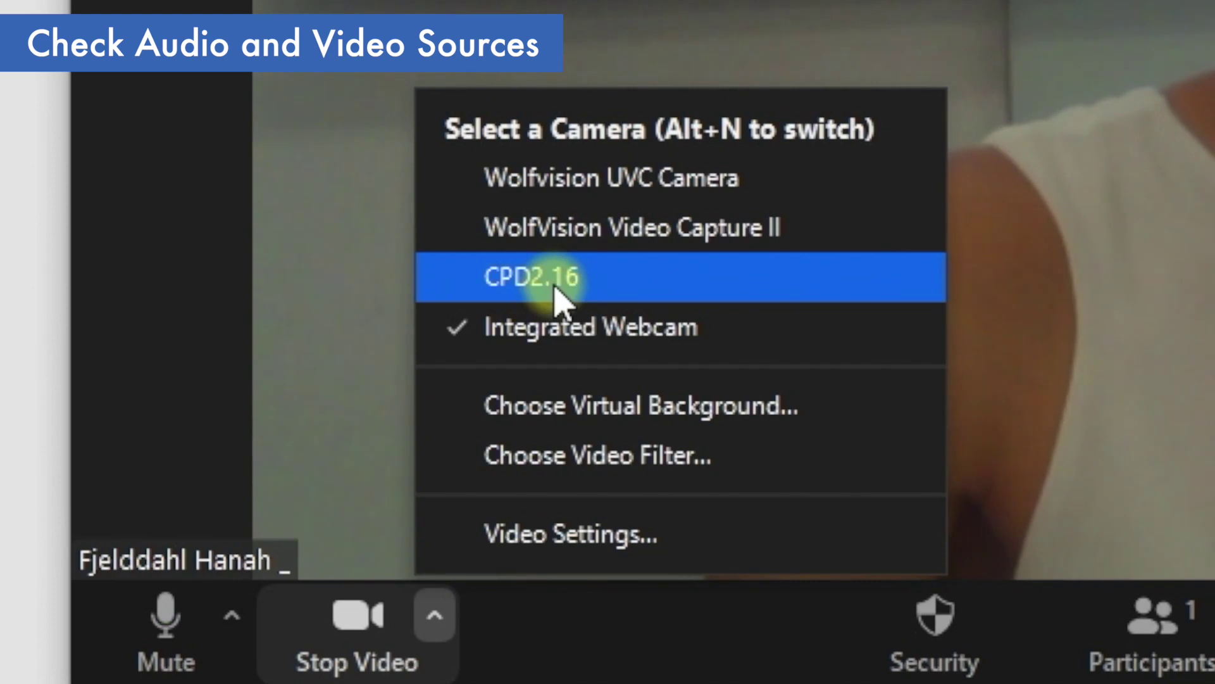
{"action": "left_click", "coordinate": [556, 290]}
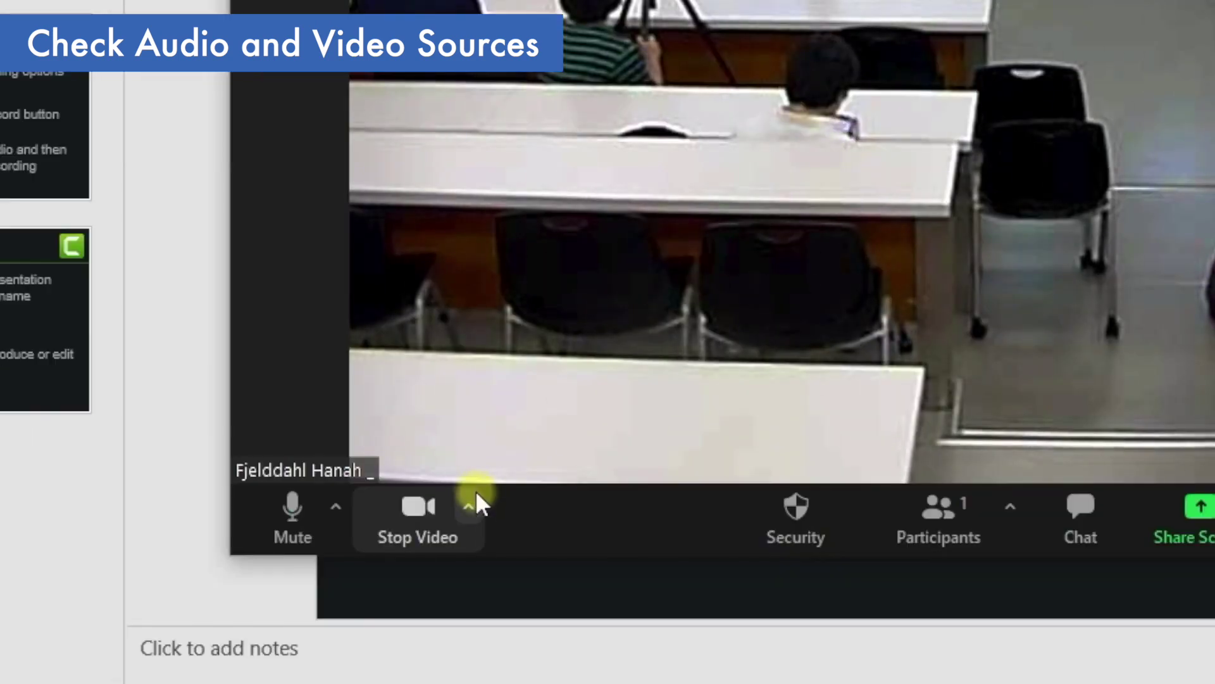
{"action": "left_click", "coordinate": [469, 508]}
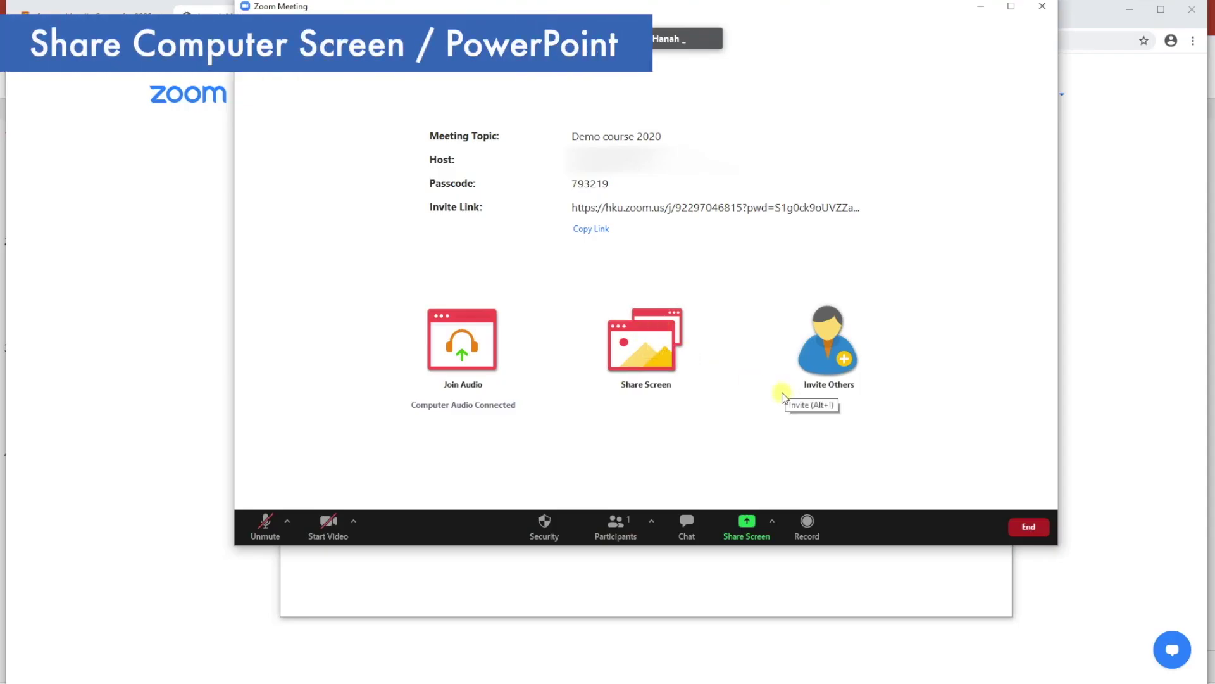
Share the Camtasia Getting Started Guide PowerPoint window, including computer sound
{"action": "left_click", "coordinate": [748, 525]}
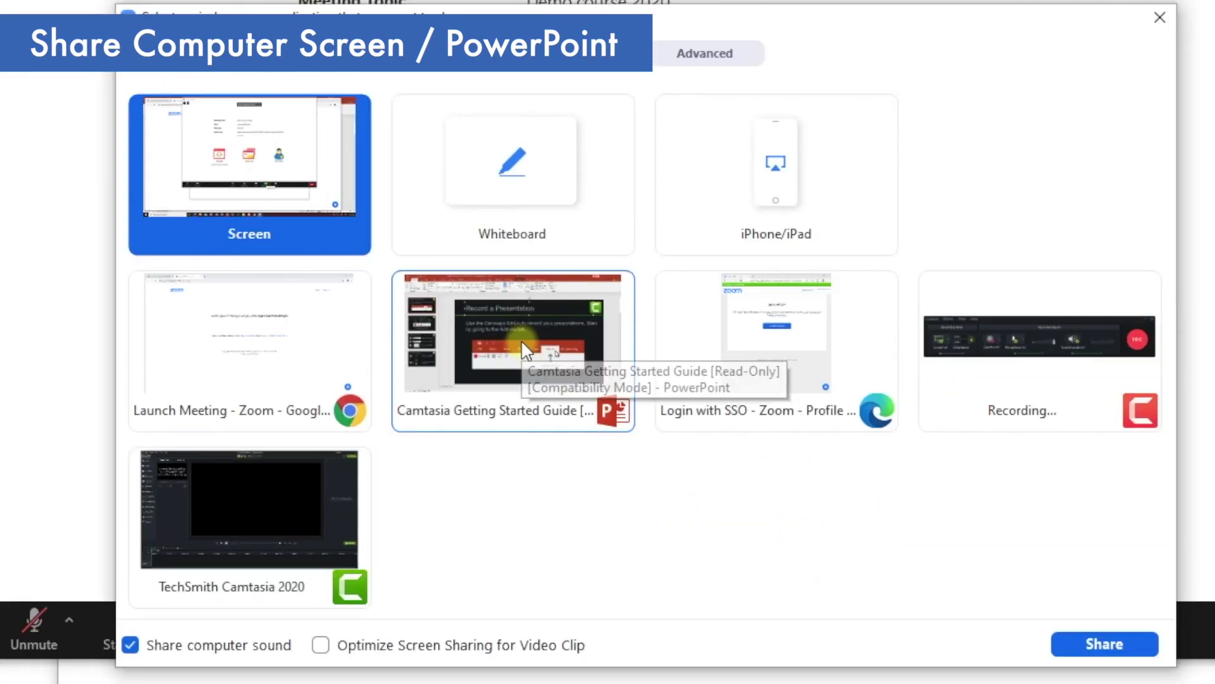
{"action": "left_click", "coordinate": [568, 347]}
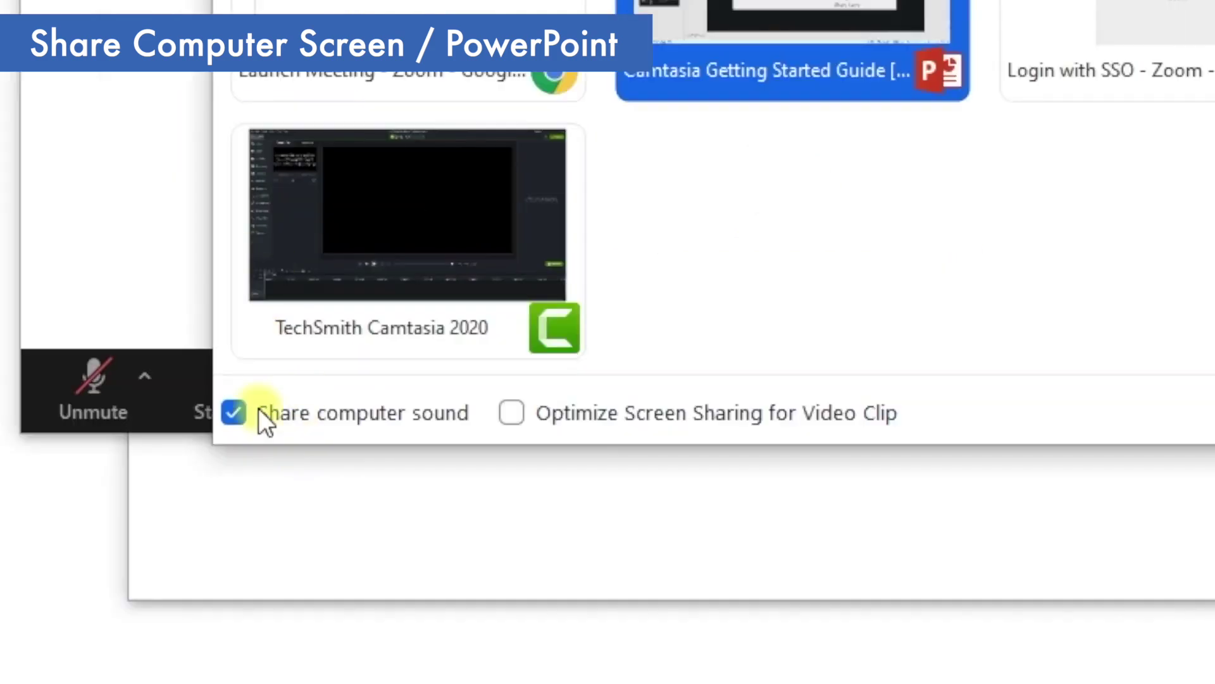
{"action": "mouse_move", "coordinate": [243, 412]}
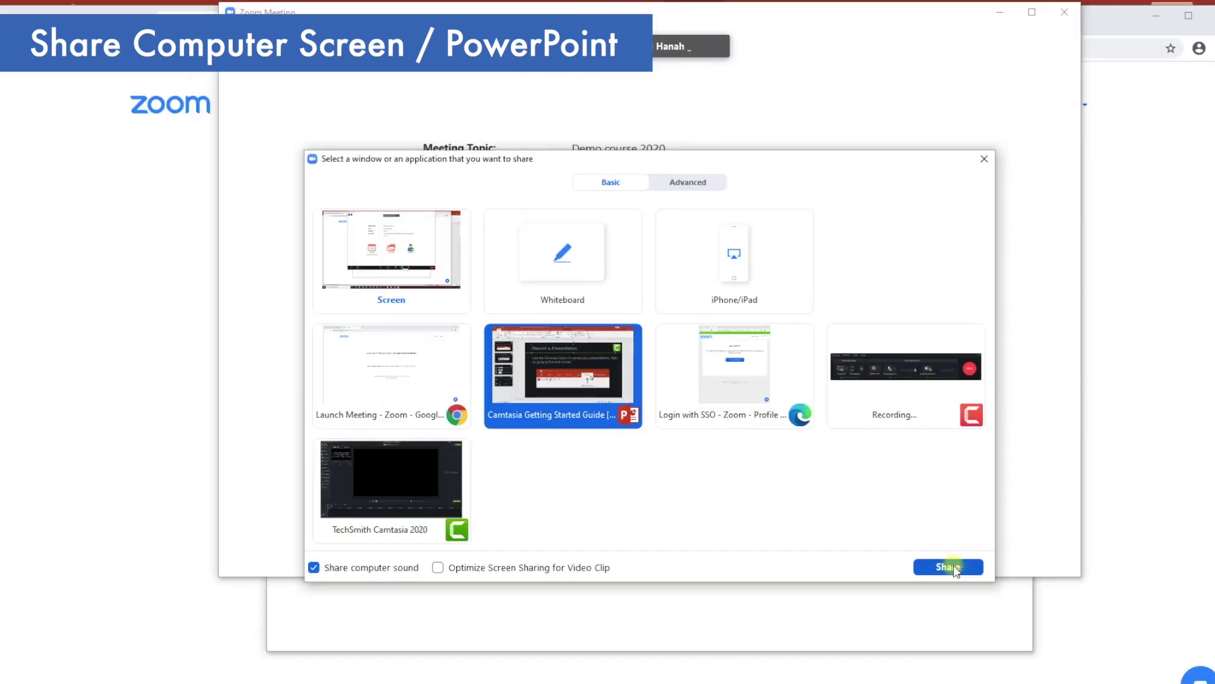
{"action": "left_click", "coordinate": [954, 568]}
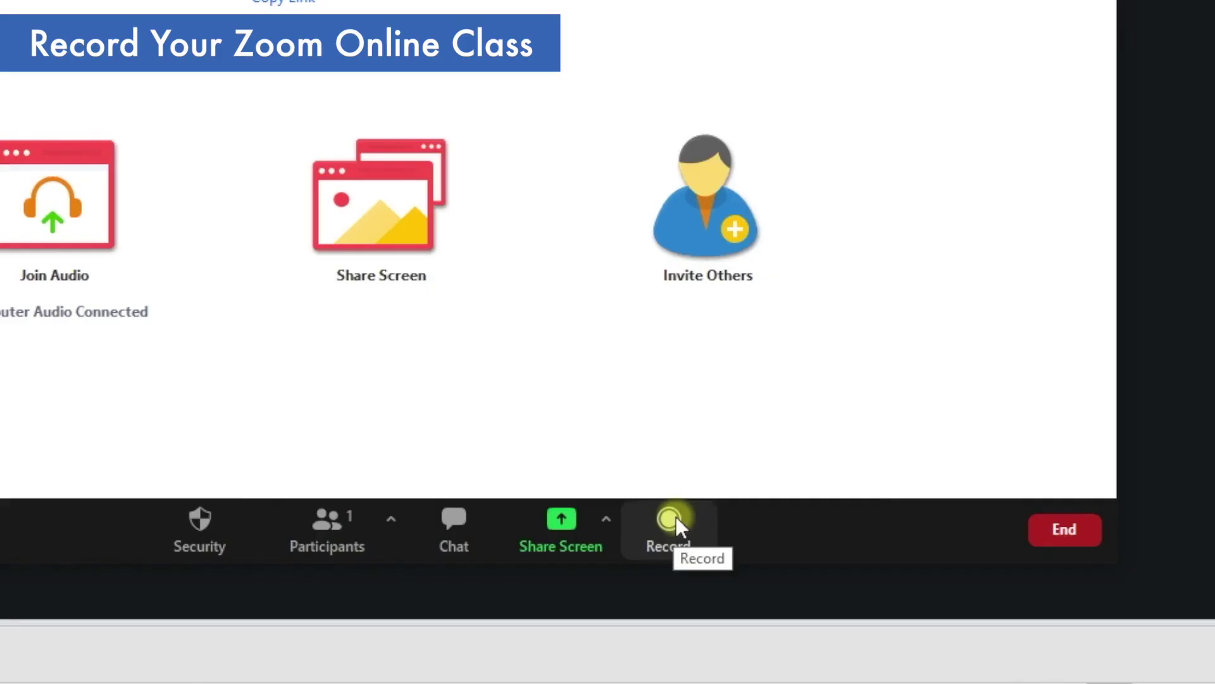
Show the Record on this Computer and Record to the Cloud choices from the toolbar
{"action": "left_click", "coordinate": [676, 516]}
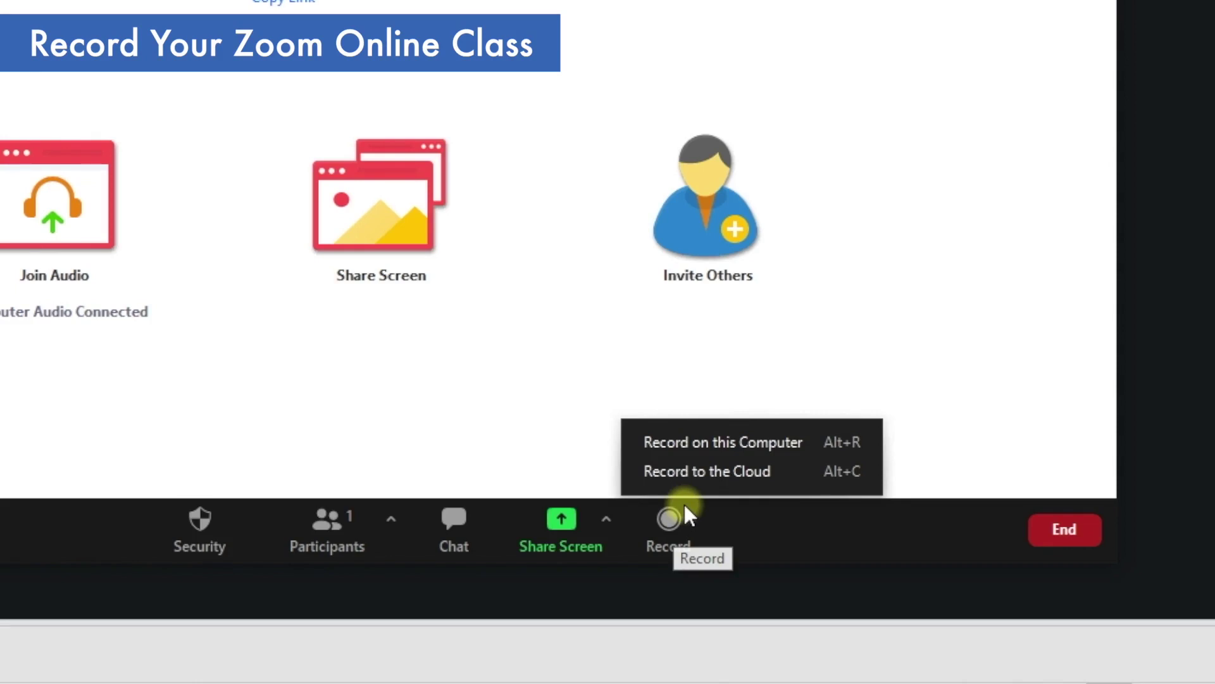
{"action": "left_click", "coordinate": [675, 516]}
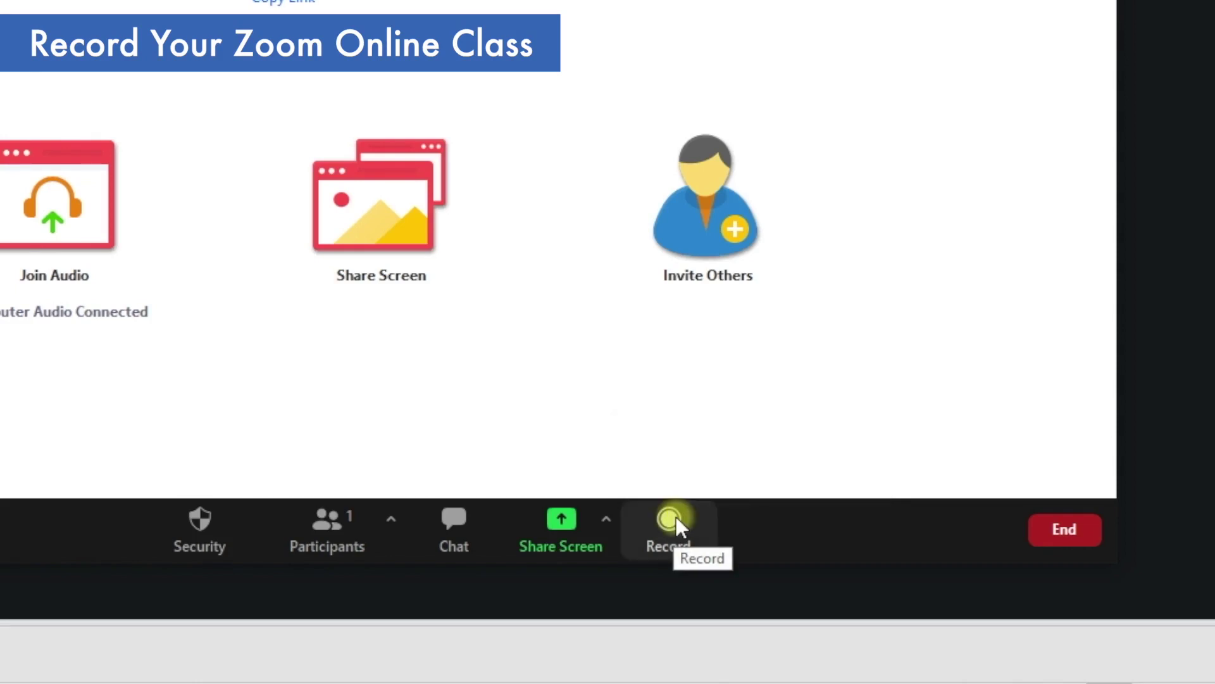
{"action": "left_click", "coordinate": [676, 517]}
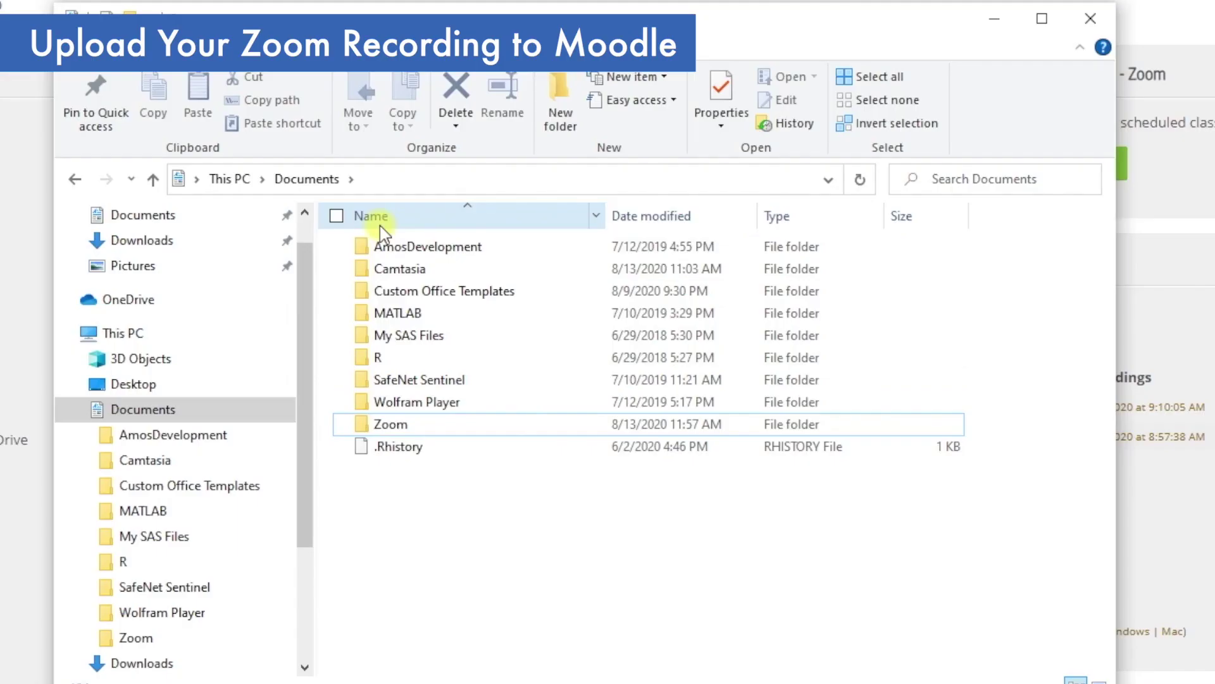
Browse Documents › Zoom into the dated Demo course 2020 folder and select zoom_0
{"action": "left_click", "coordinate": [155, 410]}
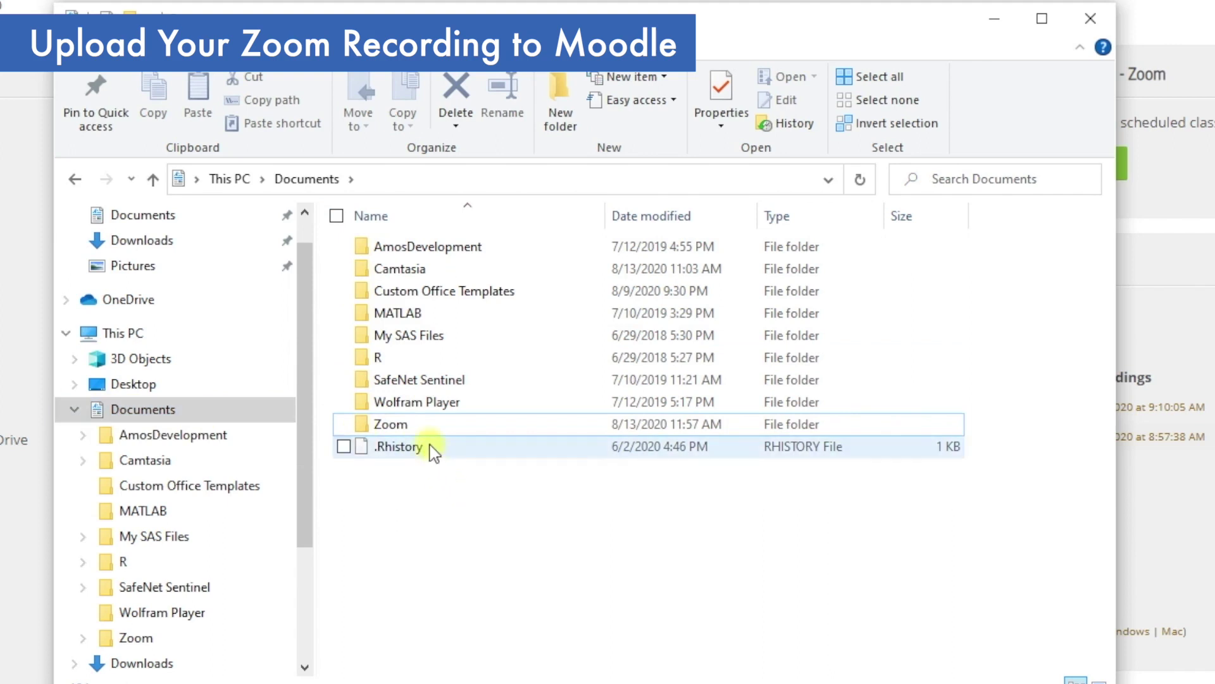
{"action": "left_click", "coordinate": [425, 425]}
{"action": "double_click", "coordinate": [423, 427]}
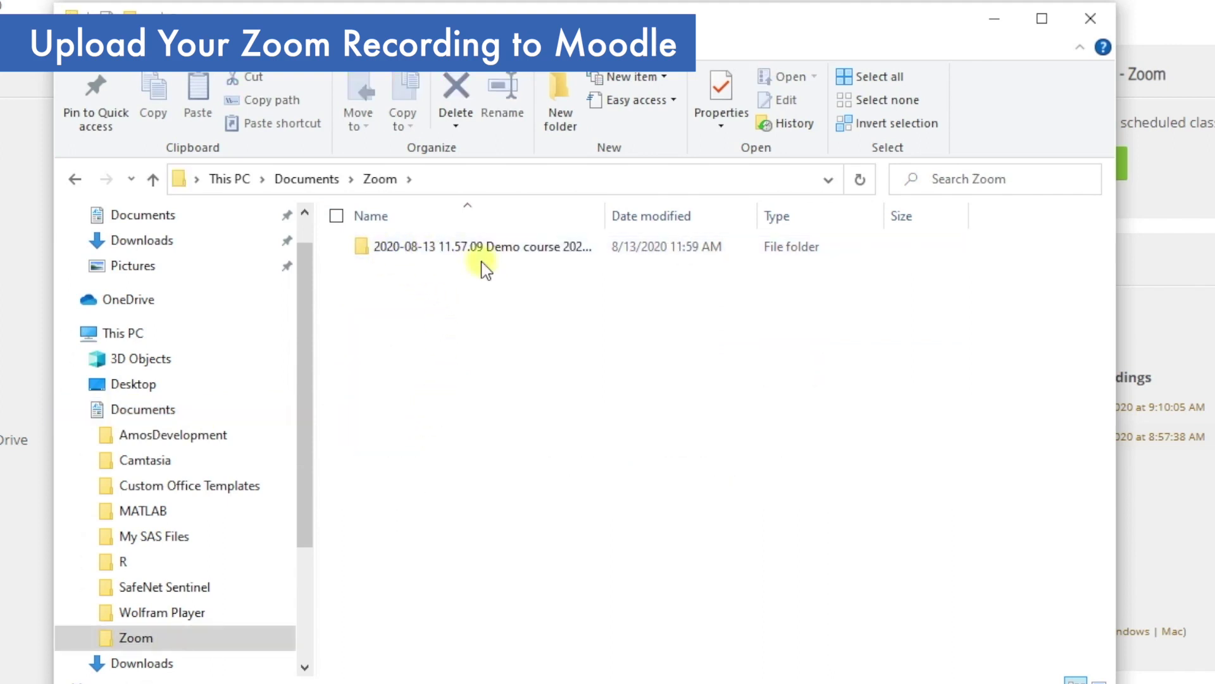
{"action": "double_click", "coordinate": [421, 248]}
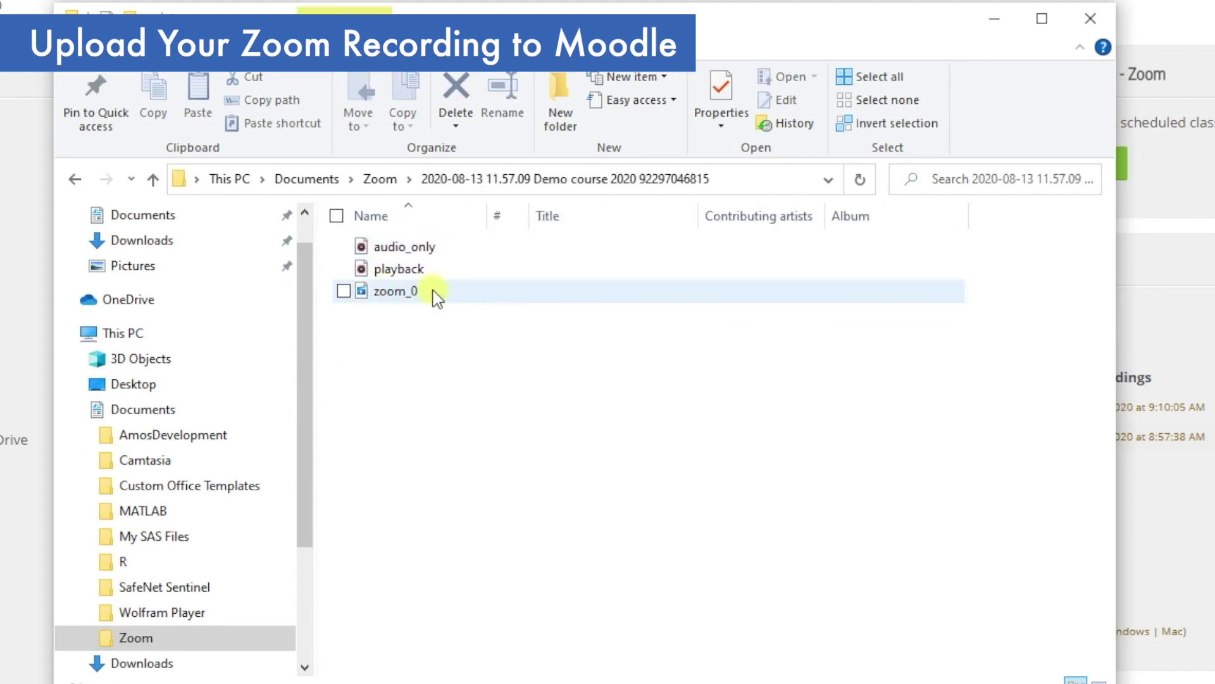
{"action": "left_click", "coordinate": [413, 295]}
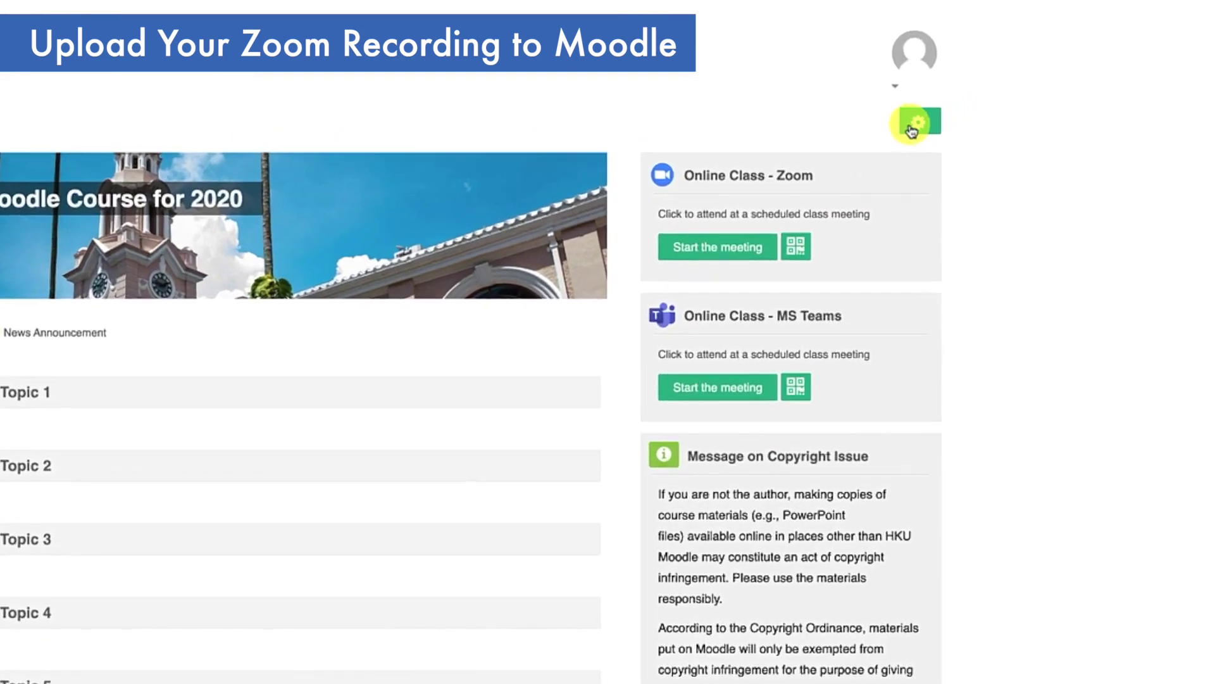
Turn editing on and add a new File resource under Topic 1
{"action": "left_click", "coordinate": [1046, 91]}
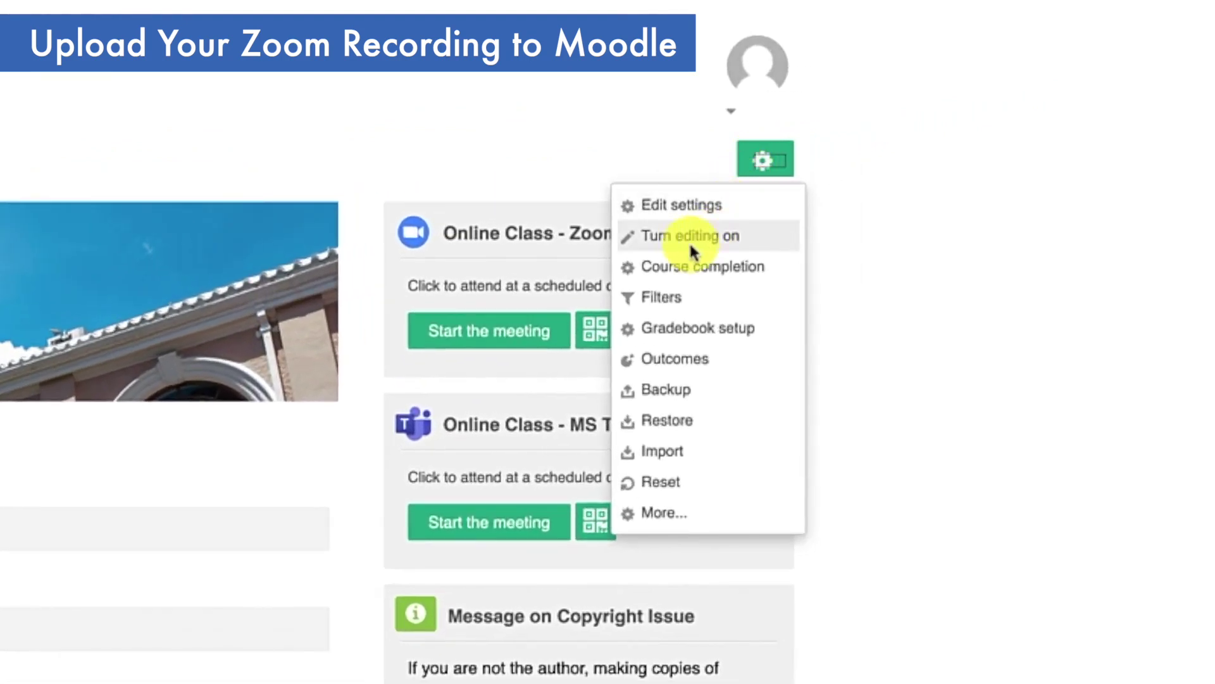
{"action": "left_click", "coordinate": [684, 242]}
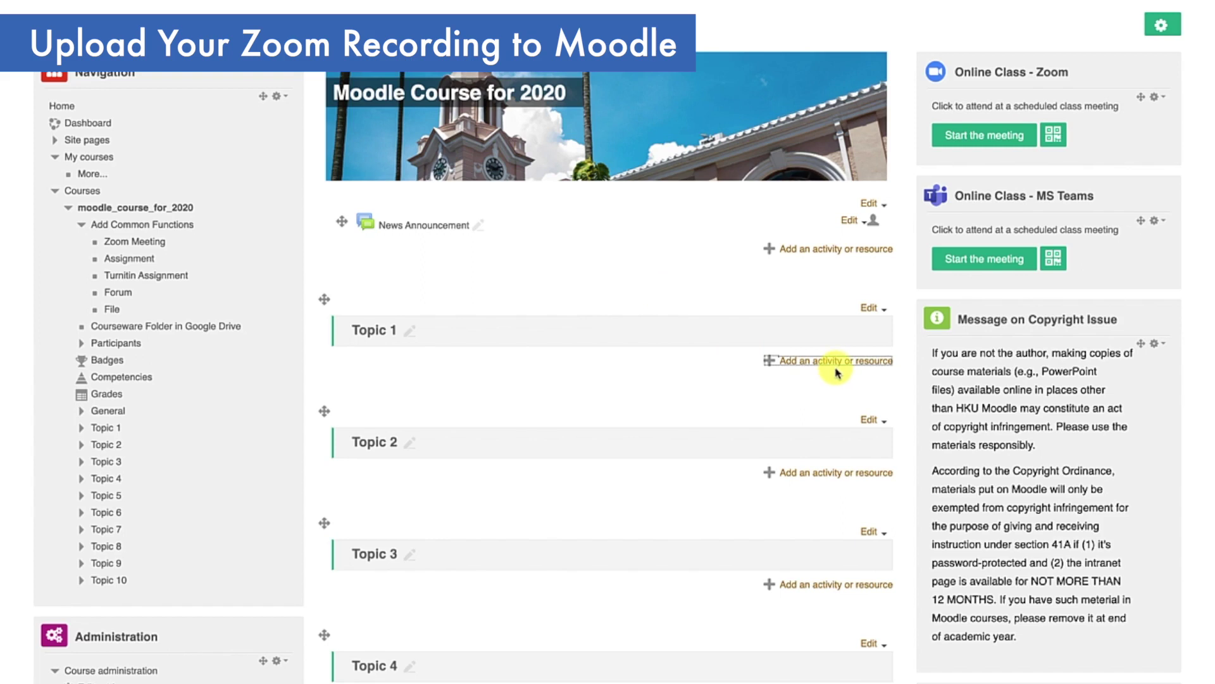
{"action": "left_click", "coordinate": [837, 366]}
{"action": "scroll", "coordinate": [380, 421], "scroll_direction": "down", "scroll_amount": 10}
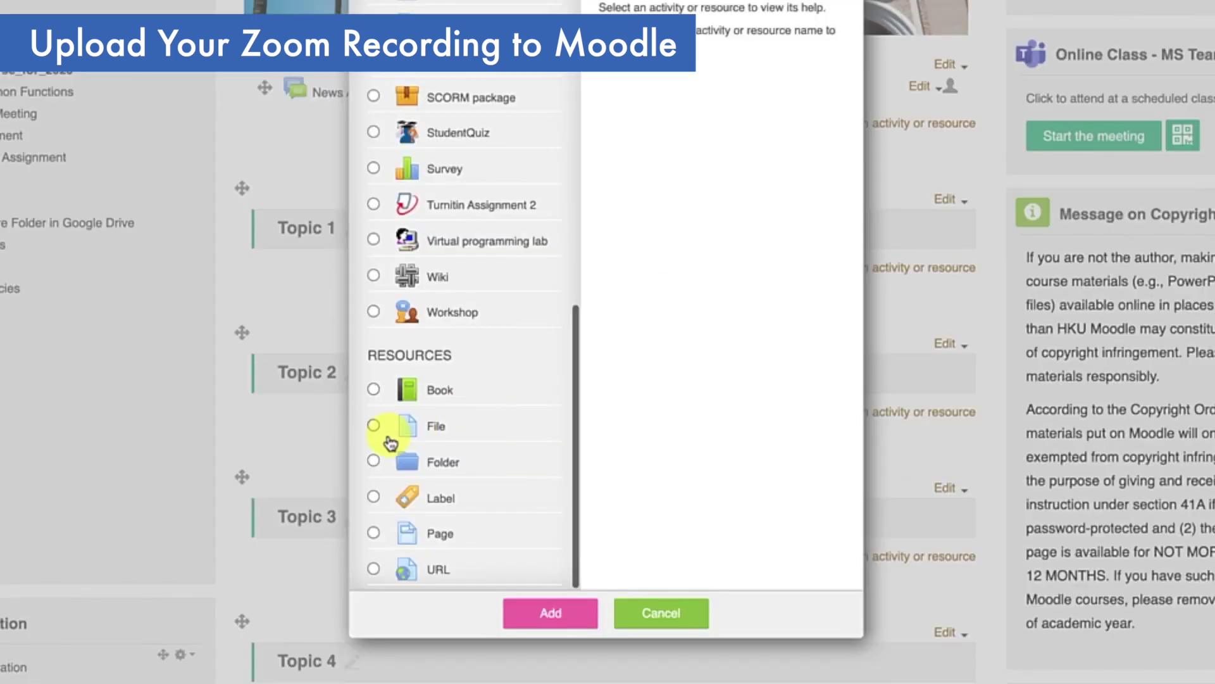
{"action": "left_click", "coordinate": [373, 424]}
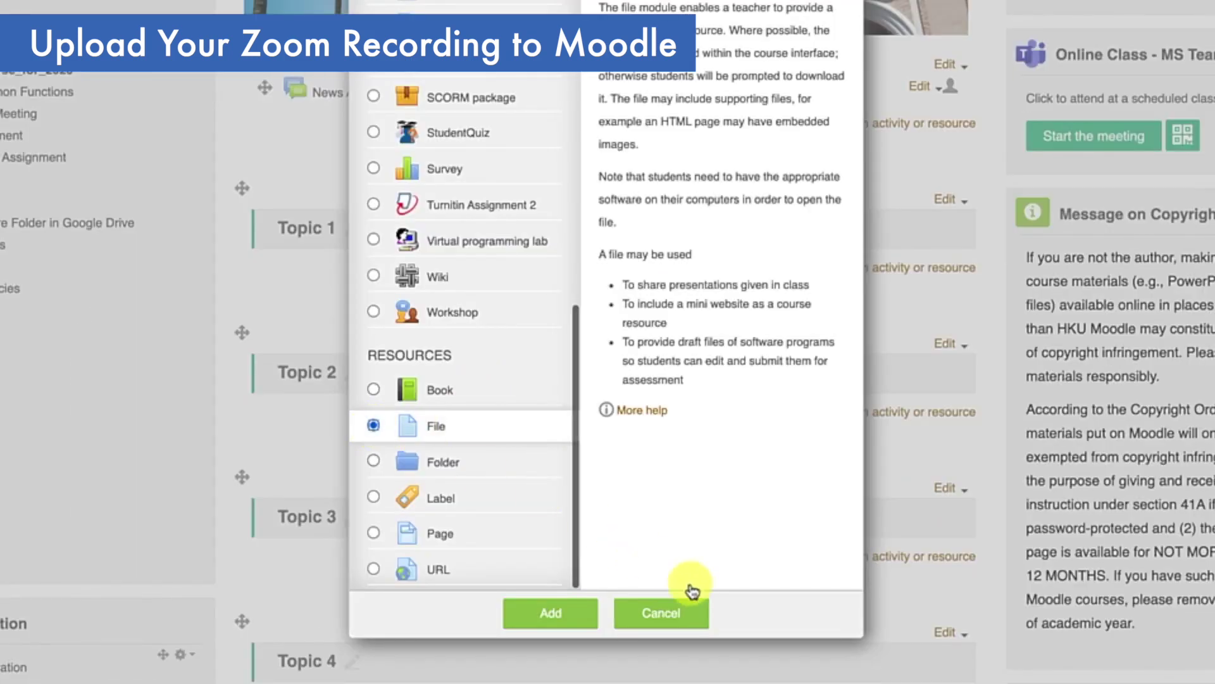
{"action": "left_click", "coordinate": [557, 612]}
Name the resource Lecture 1, upload zoom_0.mp4, save and display, then open the file
{"action": "left_click", "coordinate": [688, 298]}
{"action": "type", "text": "Lecture 1"}
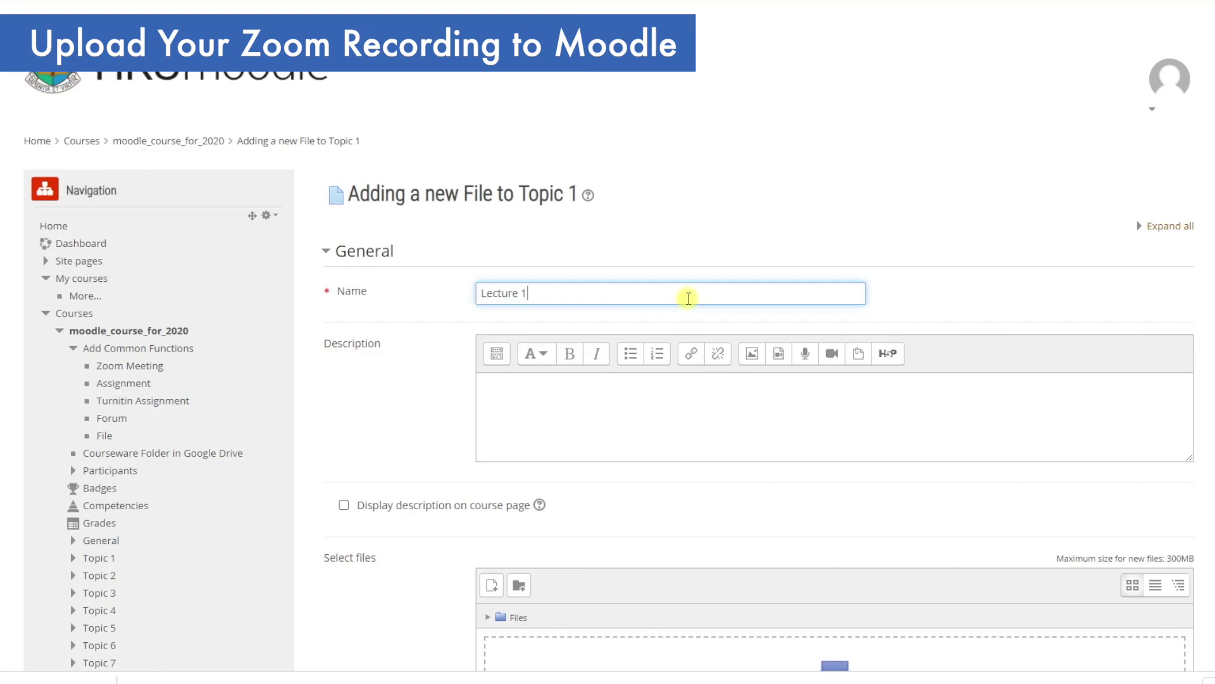
{"action": "scroll", "coordinate": [434, 448], "scroll_direction": "down", "scroll_amount": 5}
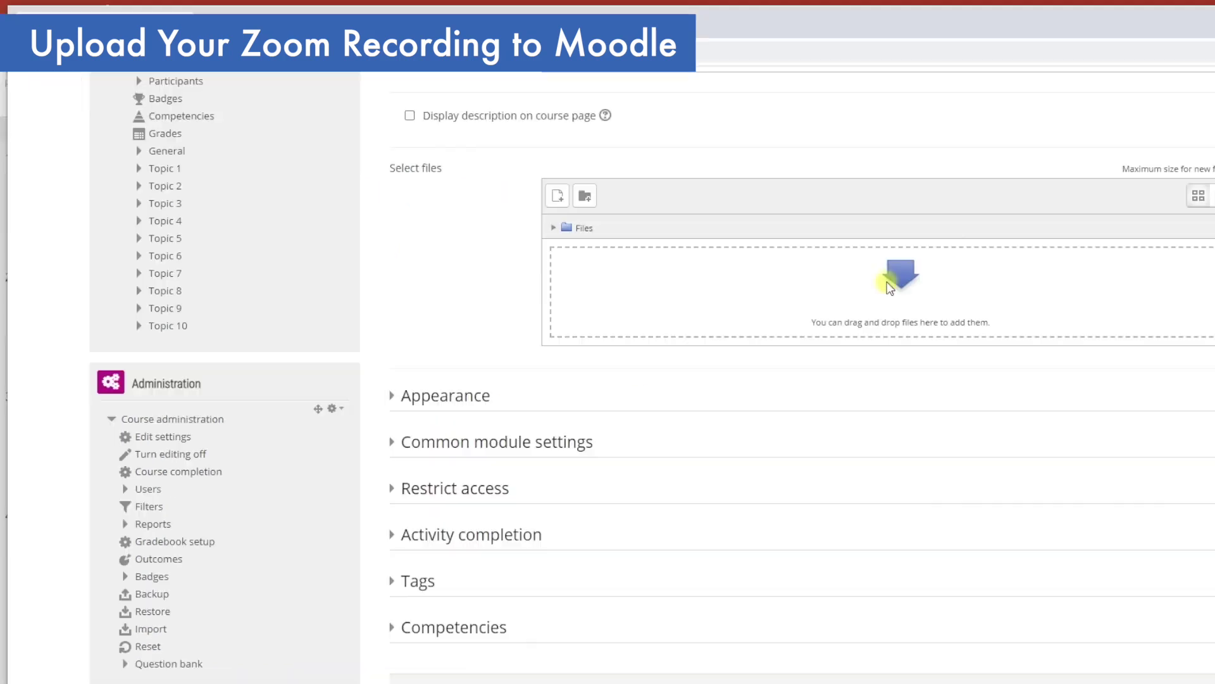
{"action": "left_click", "coordinate": [888, 279]}
{"action": "left_click", "coordinate": [600, 298]}
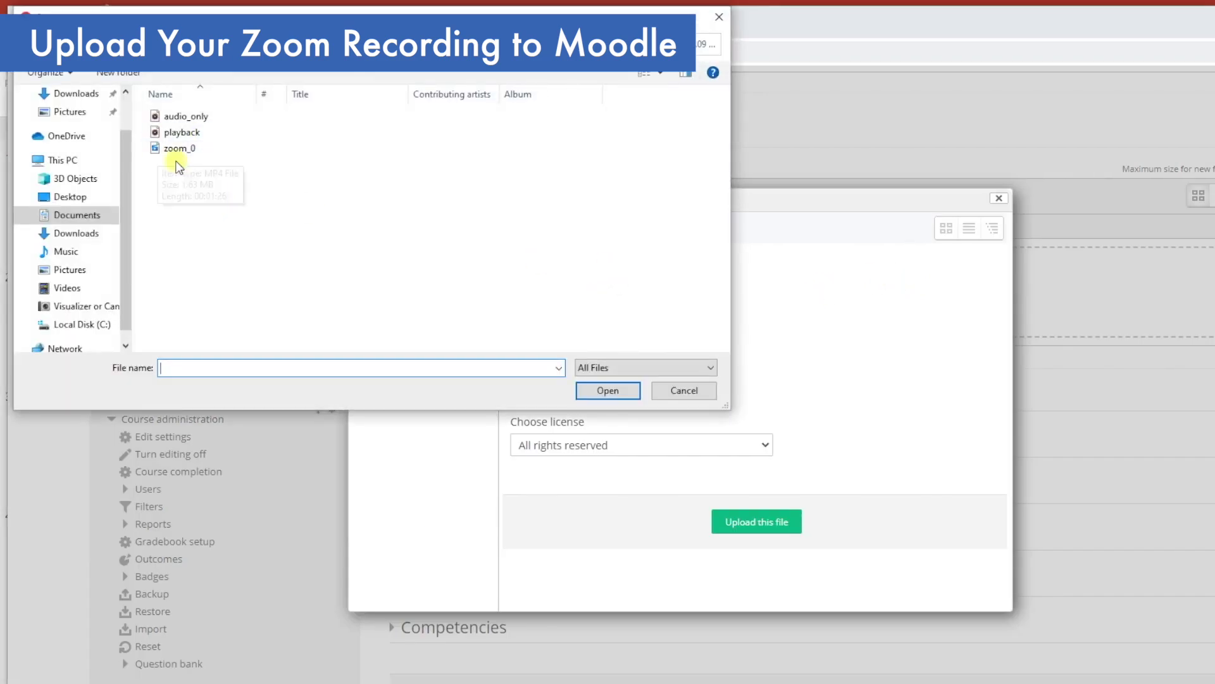
{"action": "left_click", "coordinate": [185, 149]}
{"action": "left_click", "coordinate": [621, 394]}
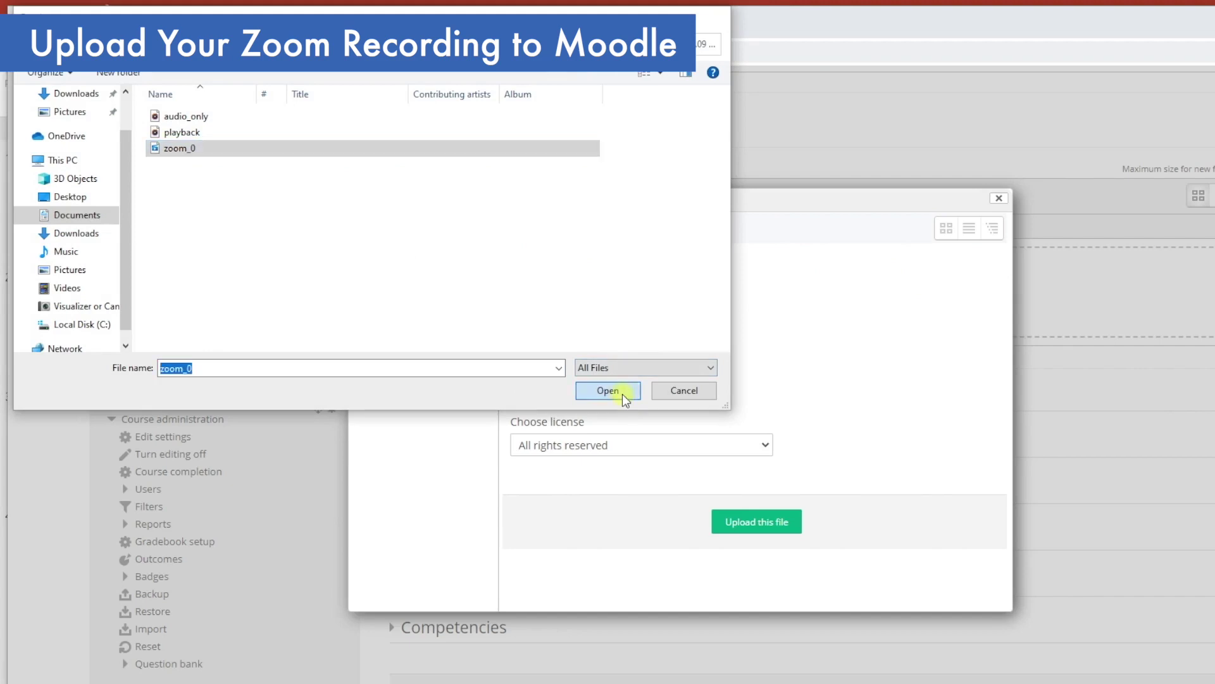
{"action": "left_click", "coordinate": [787, 520]}
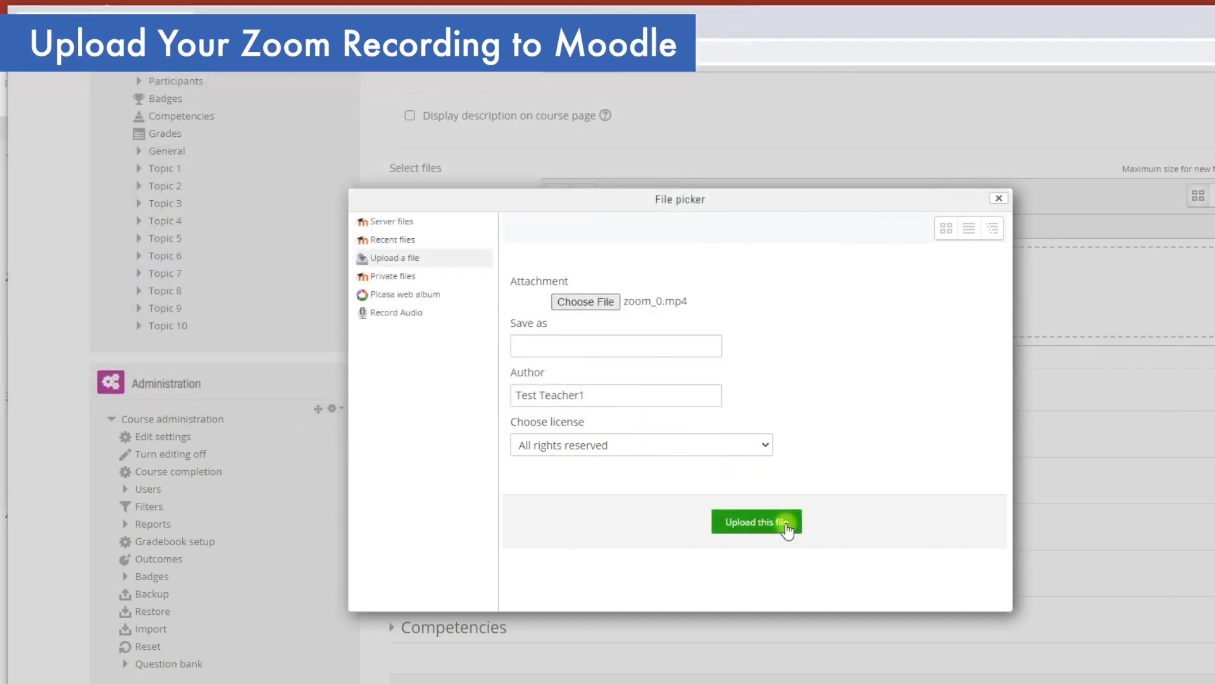
{"action": "left_click", "coordinate": [713, 621]}
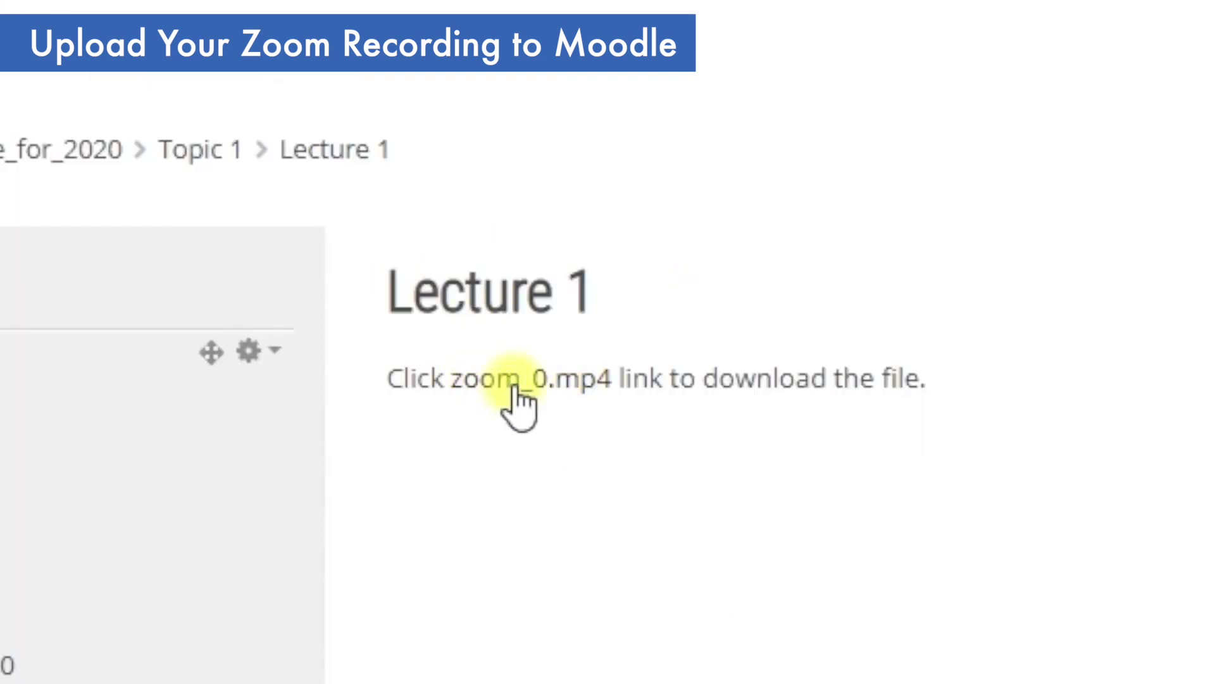
{"action": "left_click", "coordinate": [516, 386]}
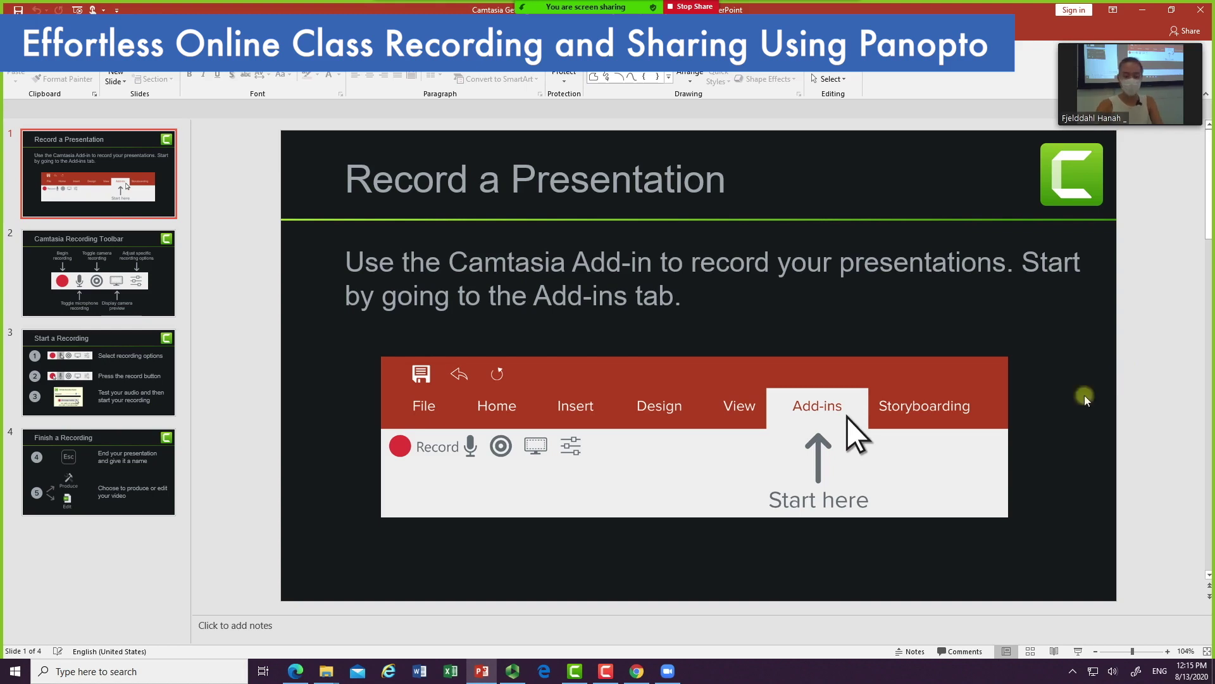
Restore the Panopto recorder from the taskbar over the PowerPoint slide
{"action": "left_click", "coordinate": [513, 671]}
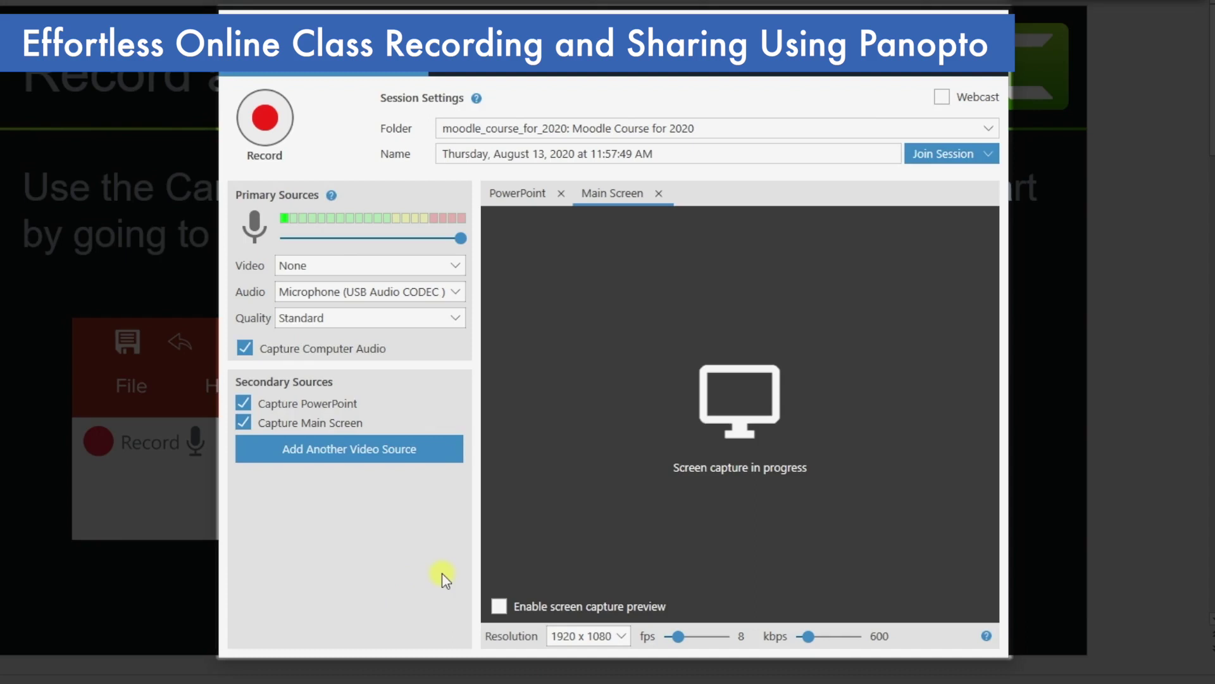
Record a session to moodle_course_for_2020 using the USB Audio CODEC microphone plus computer audio
{"action": "left_click", "coordinate": [474, 129]}
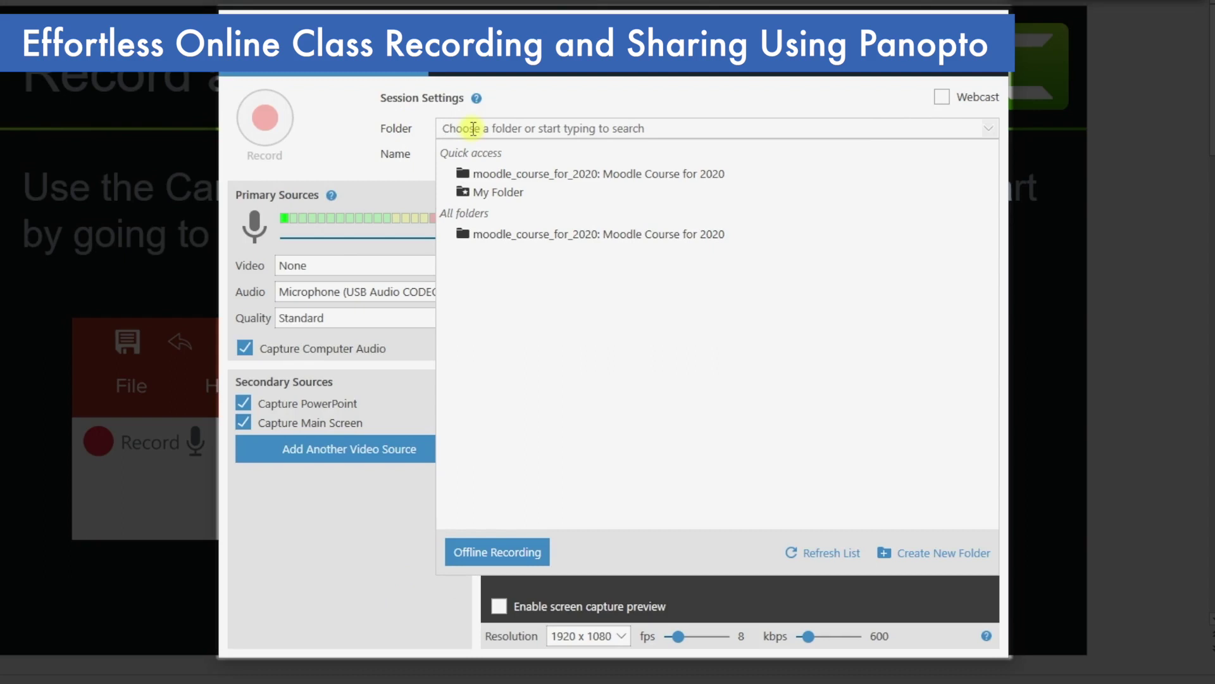
{"action": "left_click", "coordinate": [504, 179]}
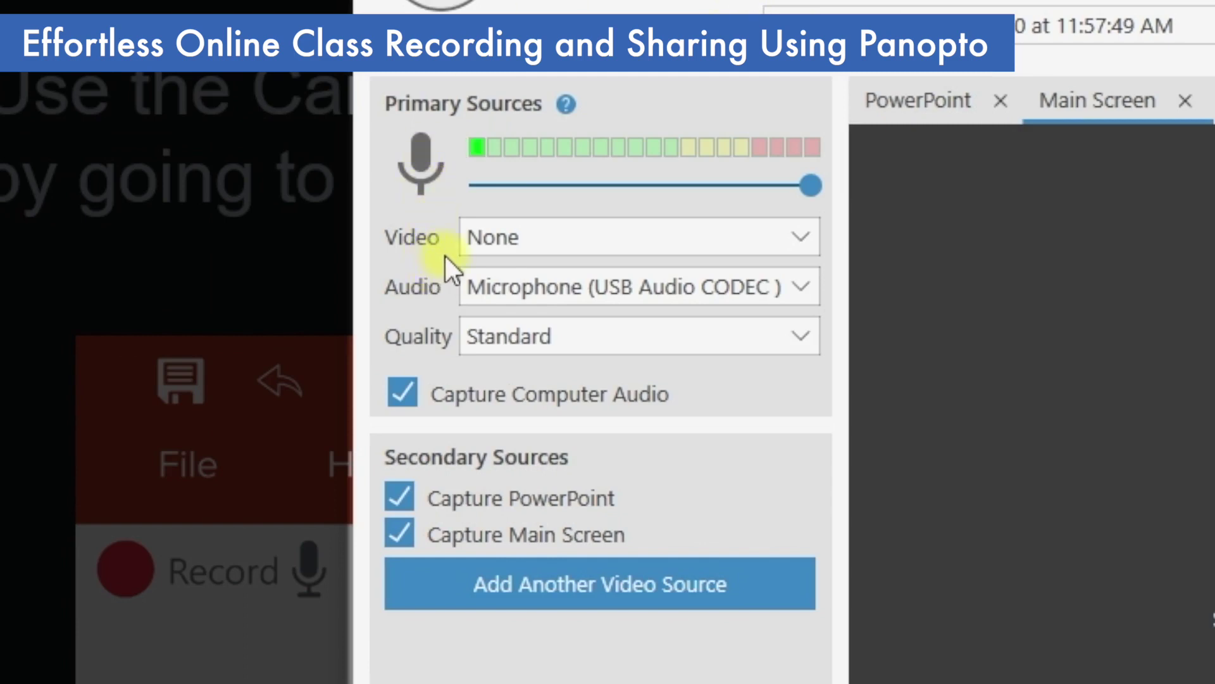
{"action": "left_click", "coordinate": [600, 290]}
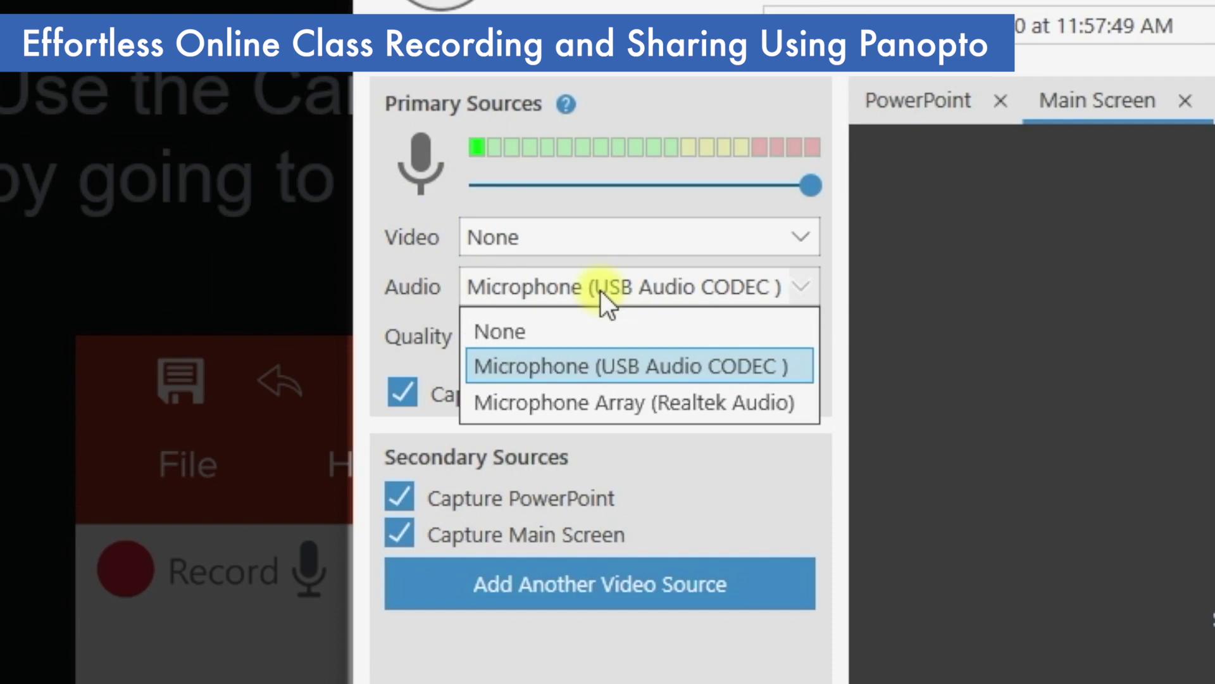
{"action": "left_click", "coordinate": [600, 290]}
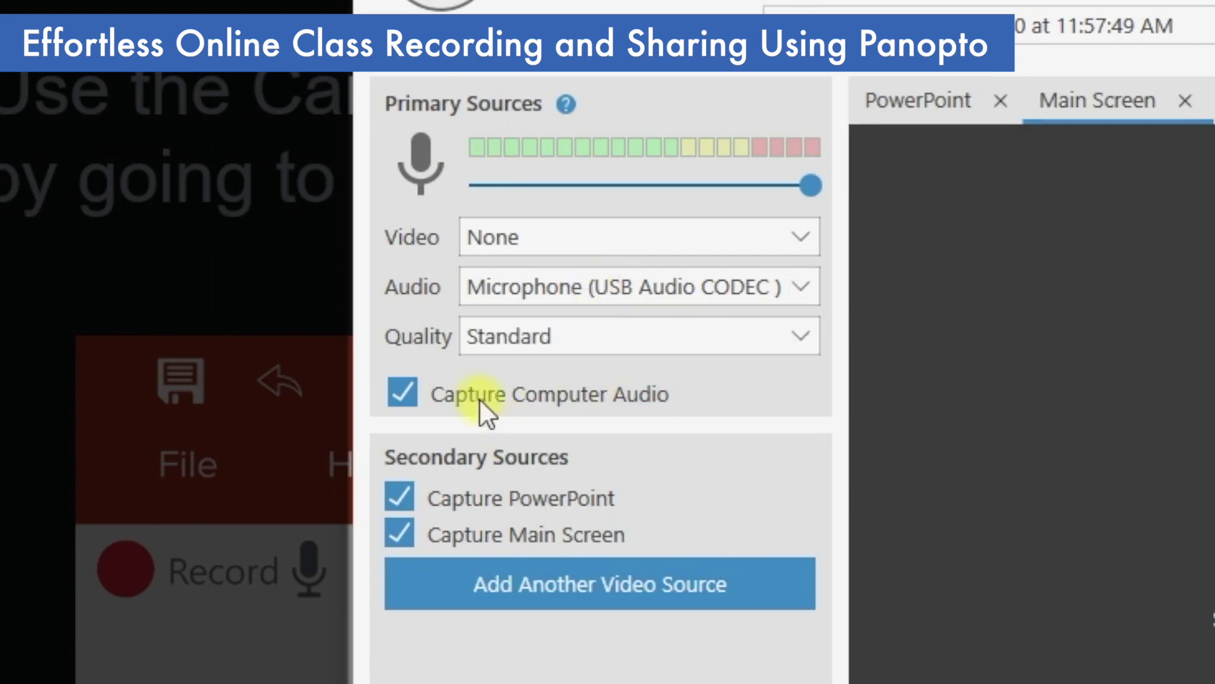
{"action": "left_click", "coordinate": [449, 398]}
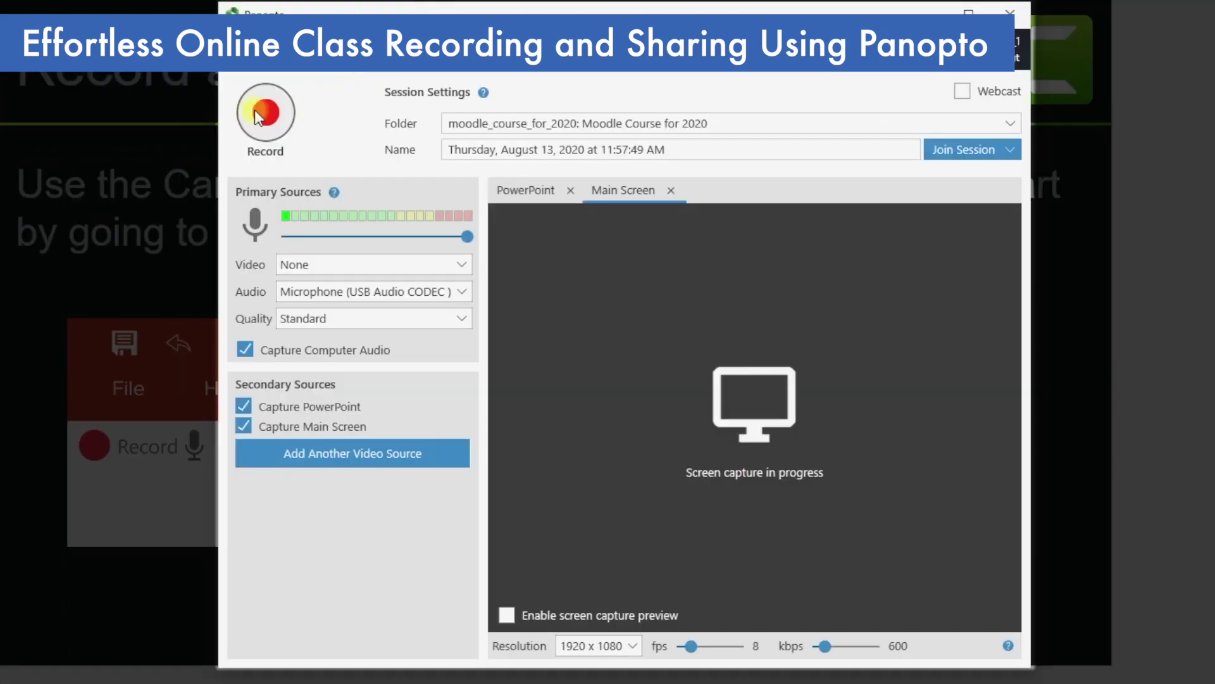
{"action": "left_click", "coordinate": [267, 116]}
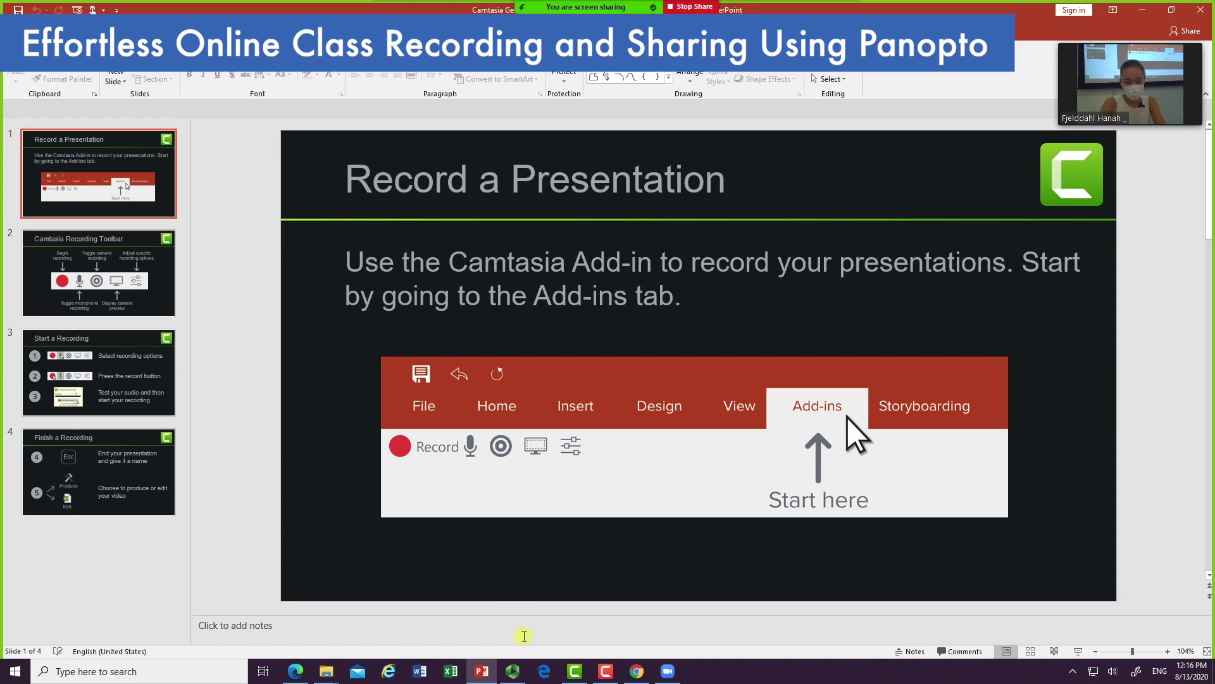
Restore the Panopto recorder and stop the recording
{"action": "left_click", "coordinate": [514, 672]}
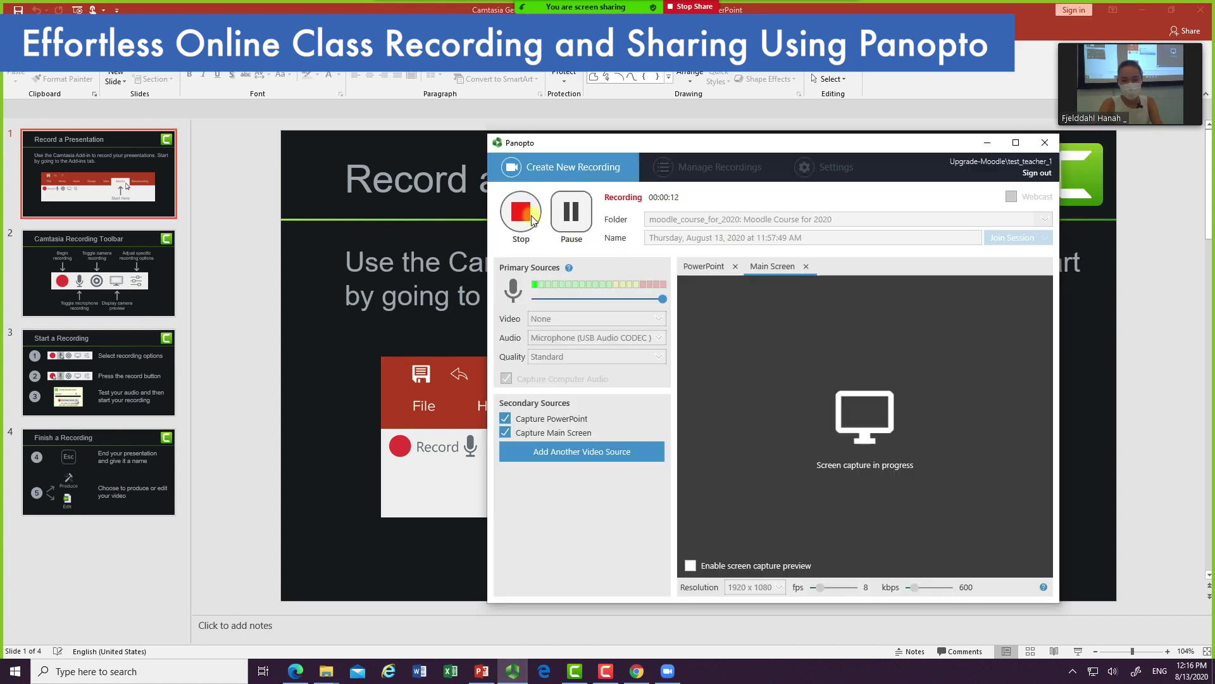
{"action": "left_click", "coordinate": [529, 213]}
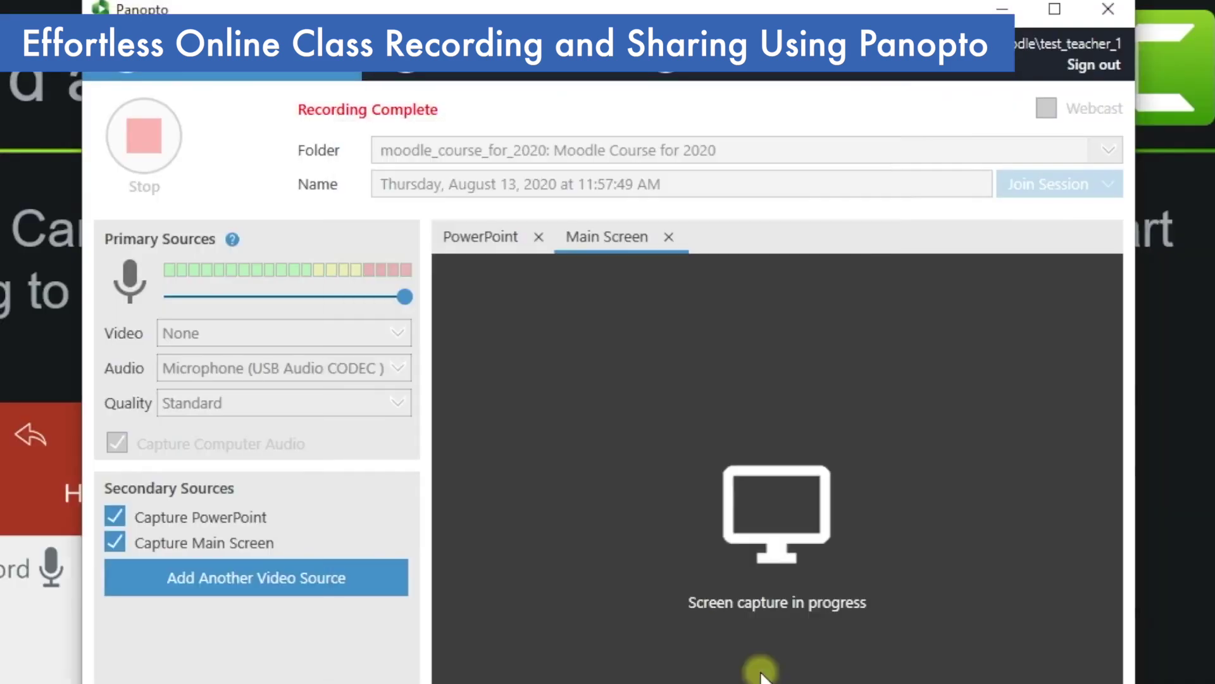